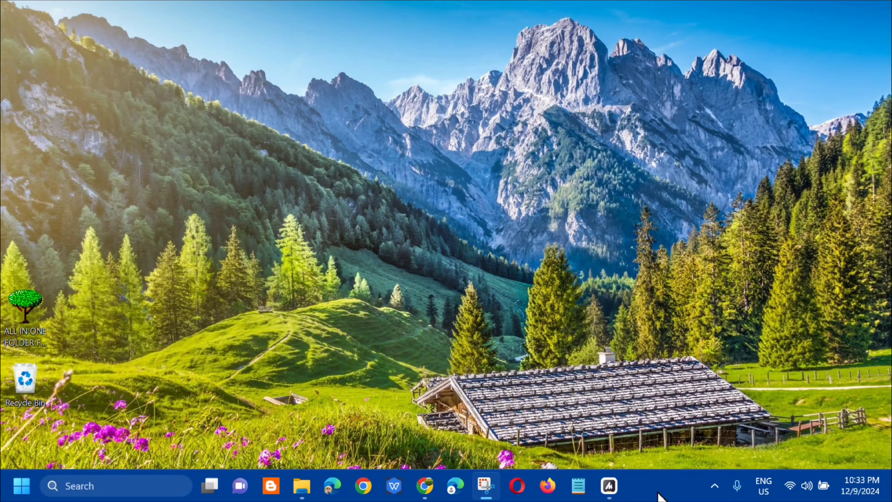
# Open Task Manager and search its processes for "windows explorer"
pyautogui.rightClick(664, 496)
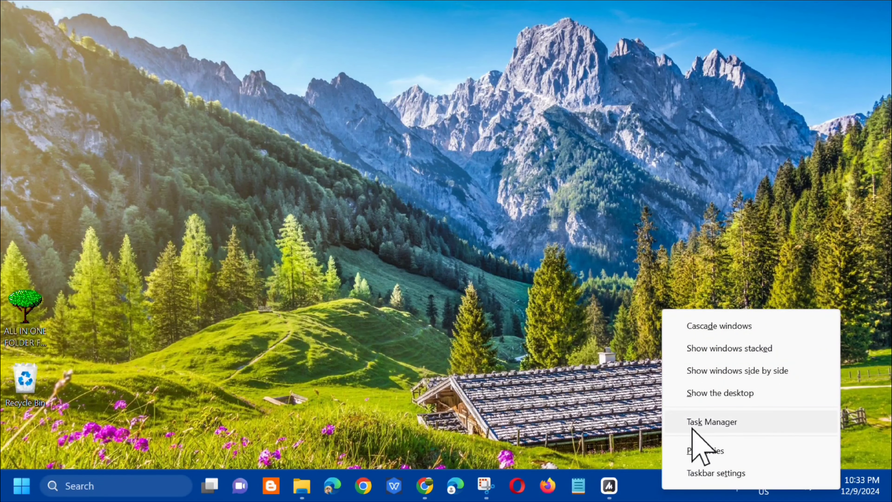
pyautogui.click(696, 421)
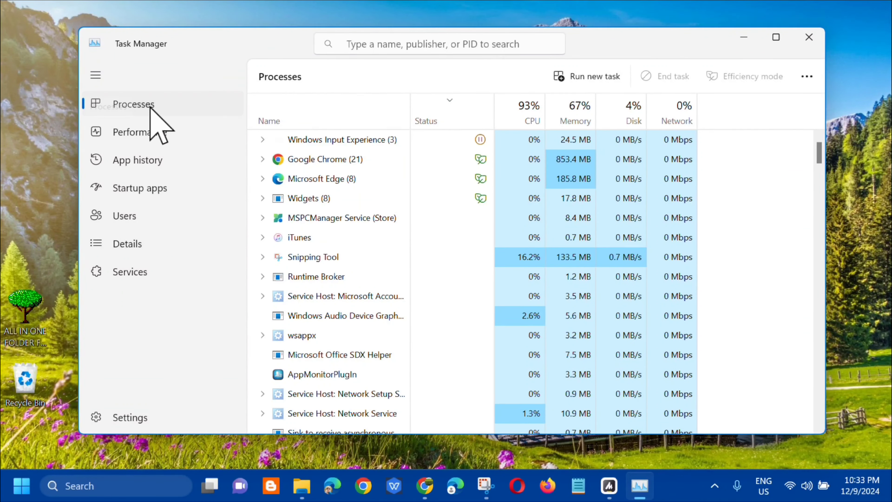
pyautogui.scroll(-1, 395, 211)
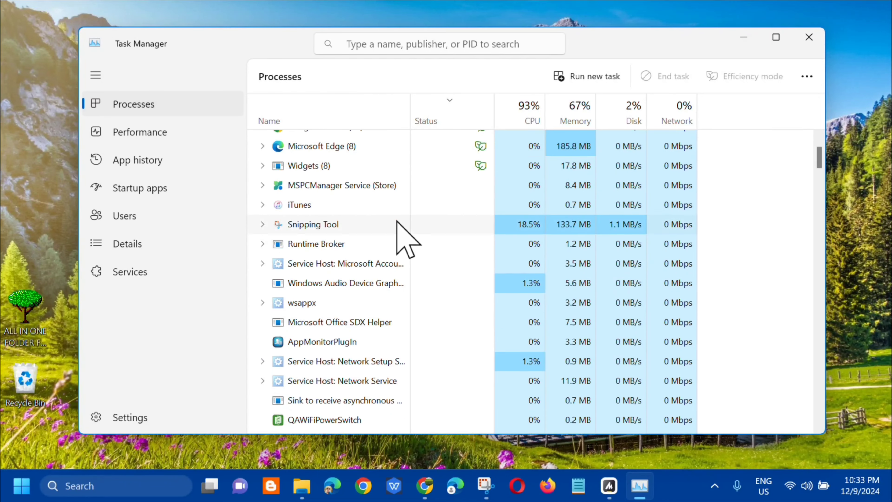
pyautogui.scroll(-5, 407, 243)
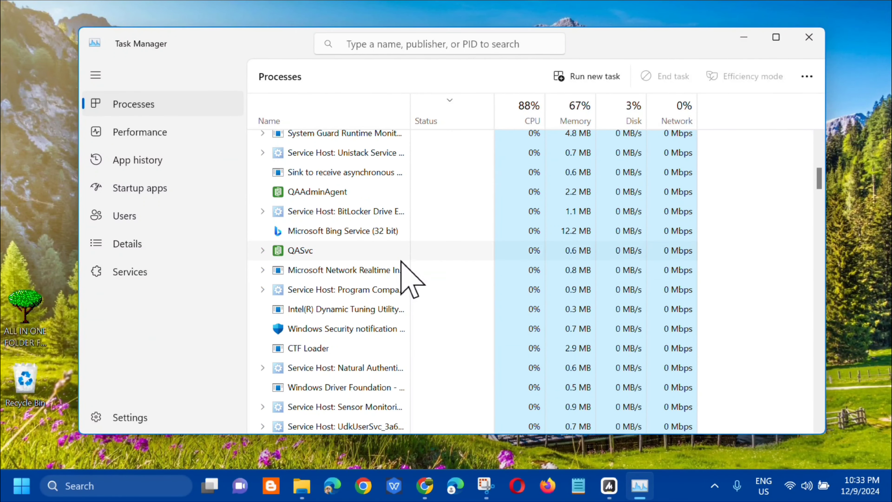
pyautogui.scroll(3, 409, 279)
pyautogui.click(390, 43)
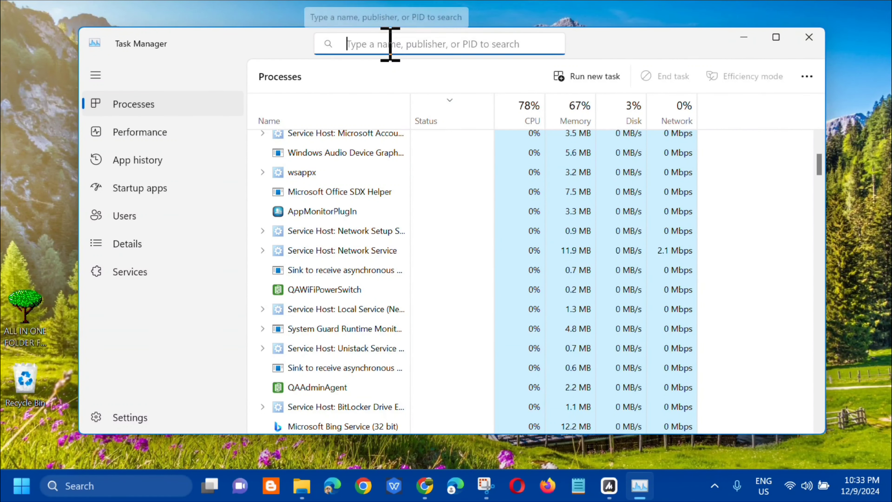
pyautogui.write('w')
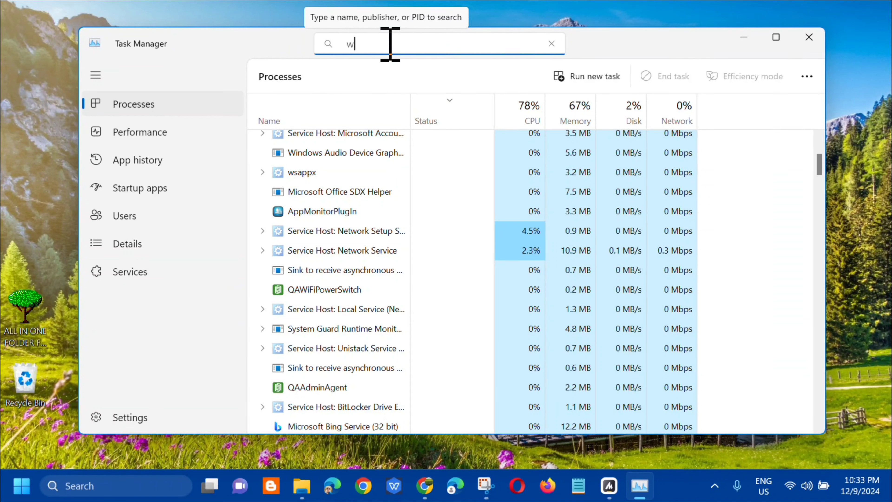
pyautogui.write('indows explorer')
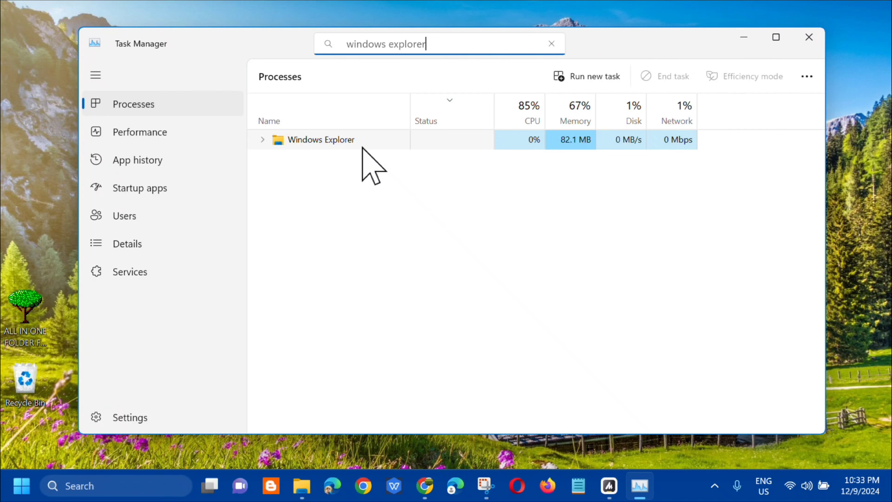
# Restart the Windows Explorer process and close Task Manager
pyautogui.click(383, 141)
pyautogui.rightClick(382, 139)
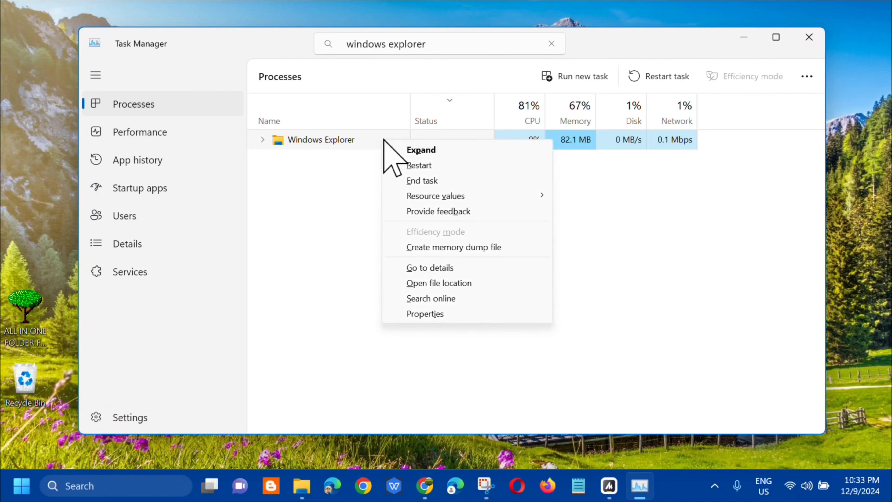
pyautogui.click(420, 166)
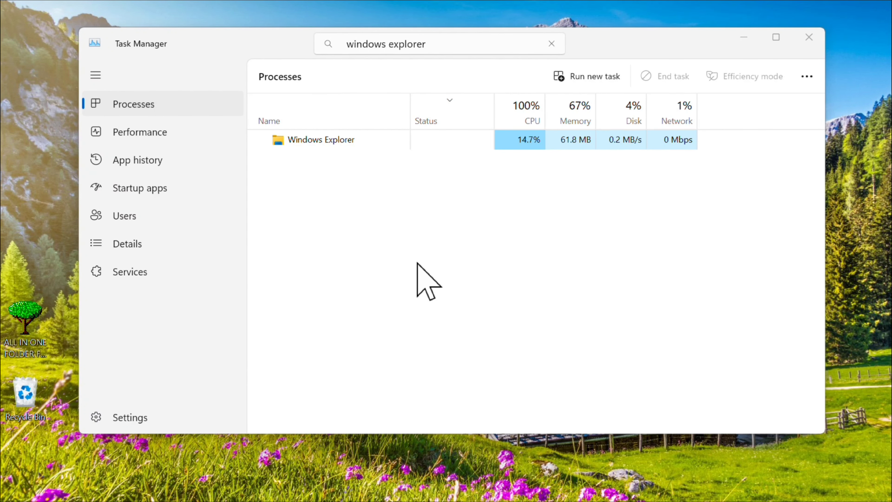
pyautogui.click(809, 39)
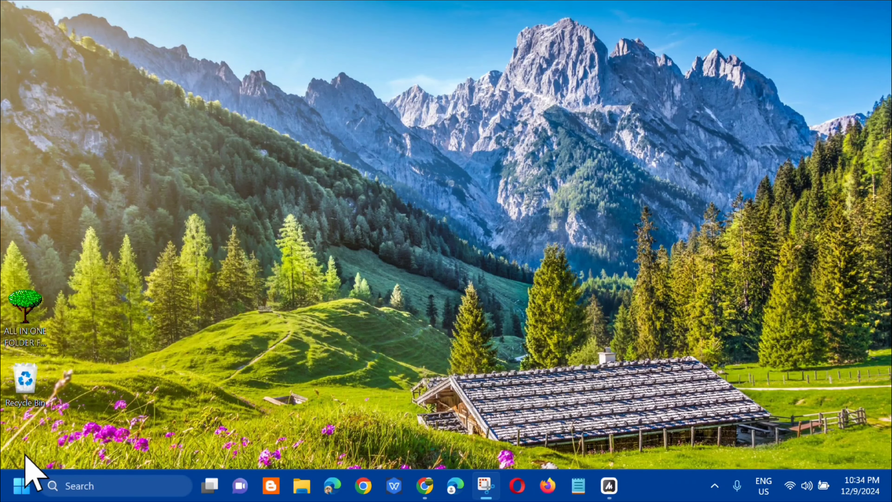
# Search Windows for "file explorer" and open the File Explorer app
pyautogui.click(20, 485)
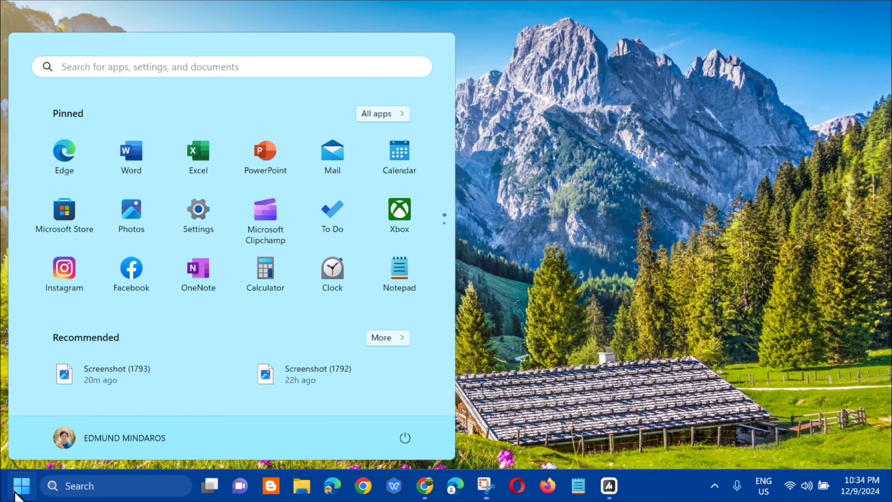
pyautogui.click(99, 66)
pyautogui.write('f')
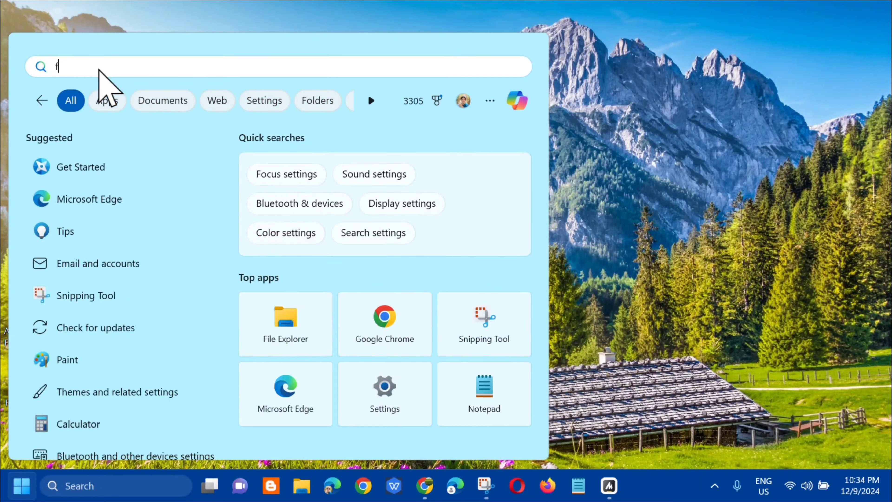
pyautogui.write('ile explorer')
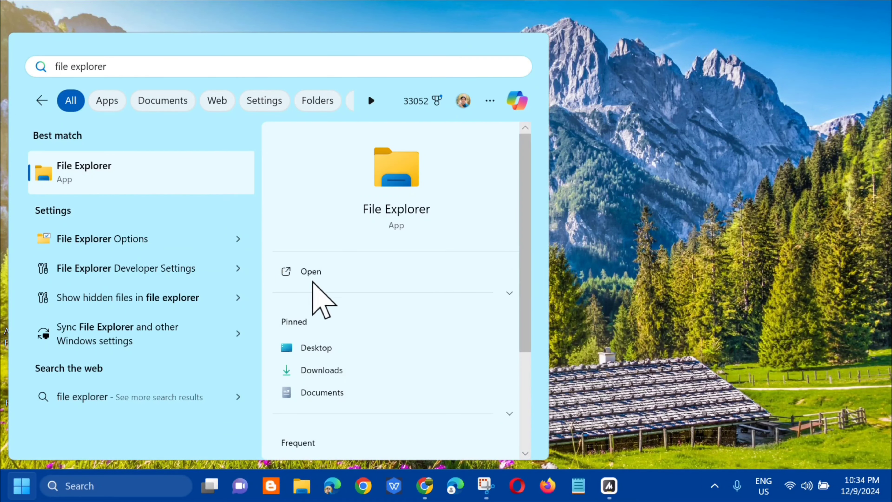
pyautogui.click(310, 274)
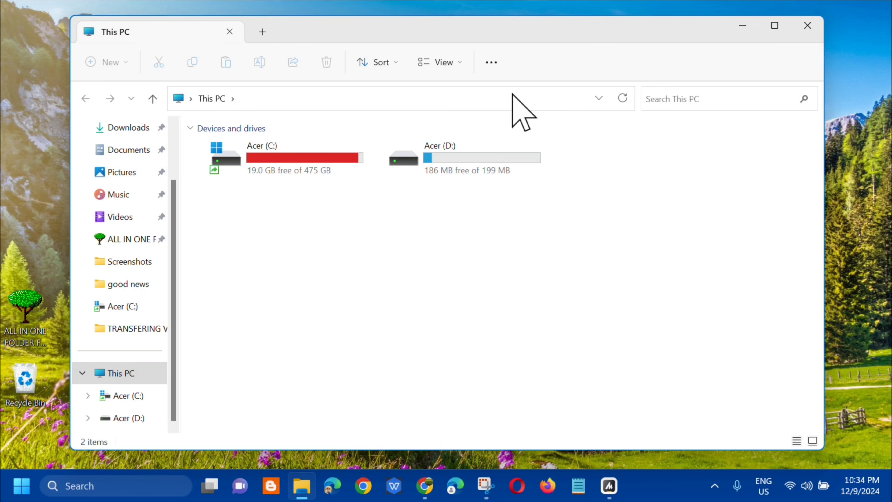
# In Folder Options, set File Explorer to open to This PC, then apply the setting and close the dialog
pyautogui.click(492, 63)
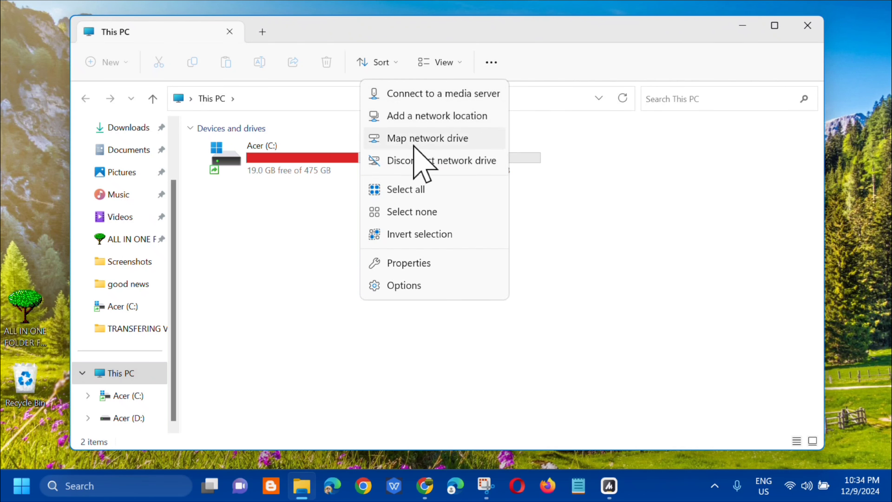
pyautogui.click(404, 294)
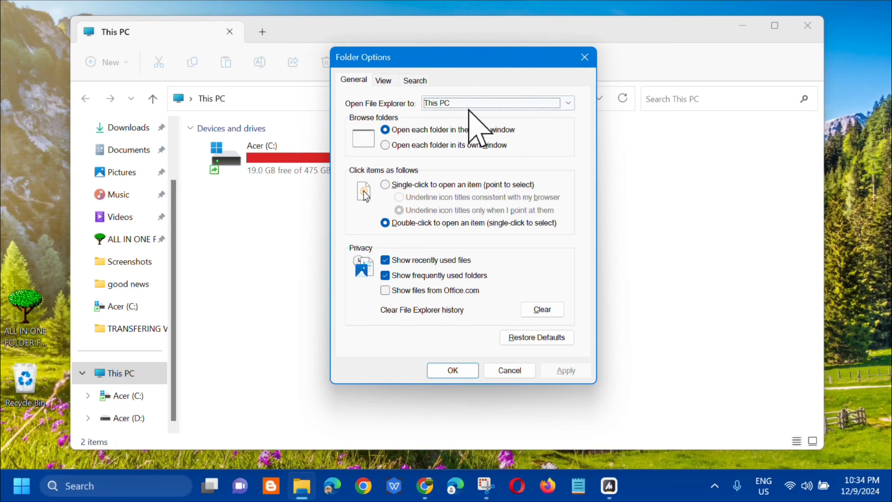
pyautogui.click(568, 103)
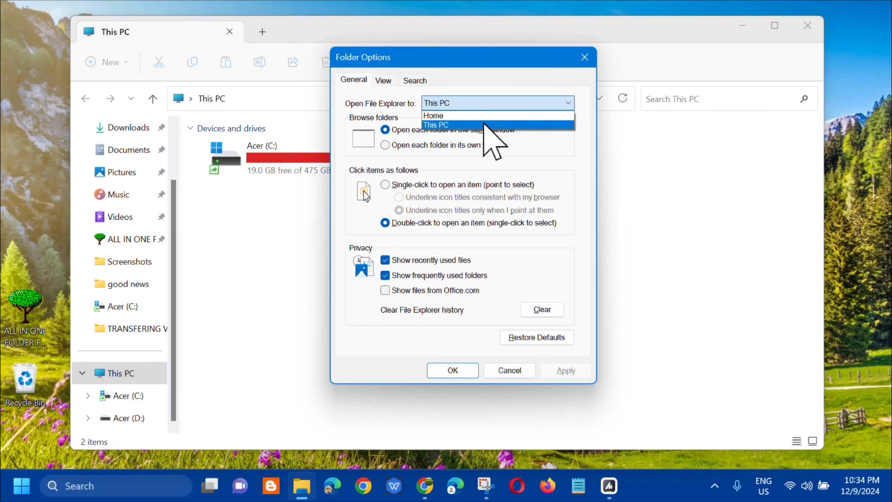
pyautogui.click(449, 124)
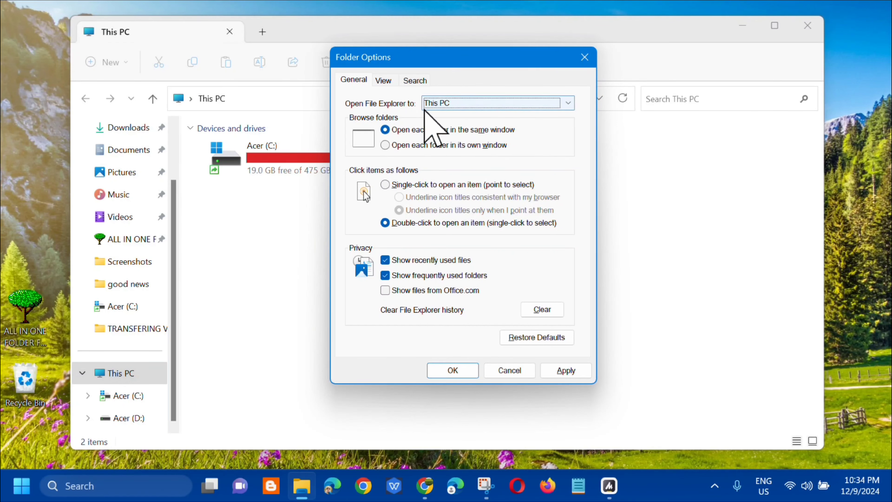
pyautogui.click(569, 372)
pyautogui.click(452, 371)
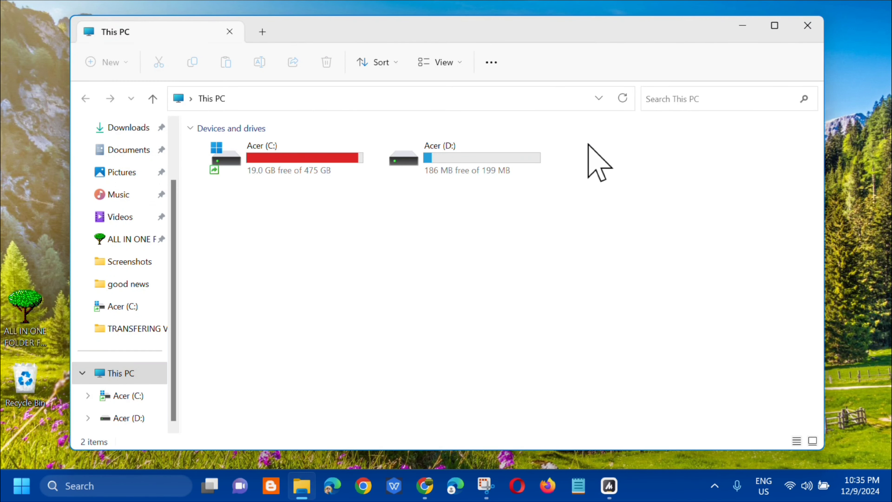
# In the Folder Options privacy settings, turn off showing recently used files and frequently used folders, and accept the change
pyautogui.click(492, 63)
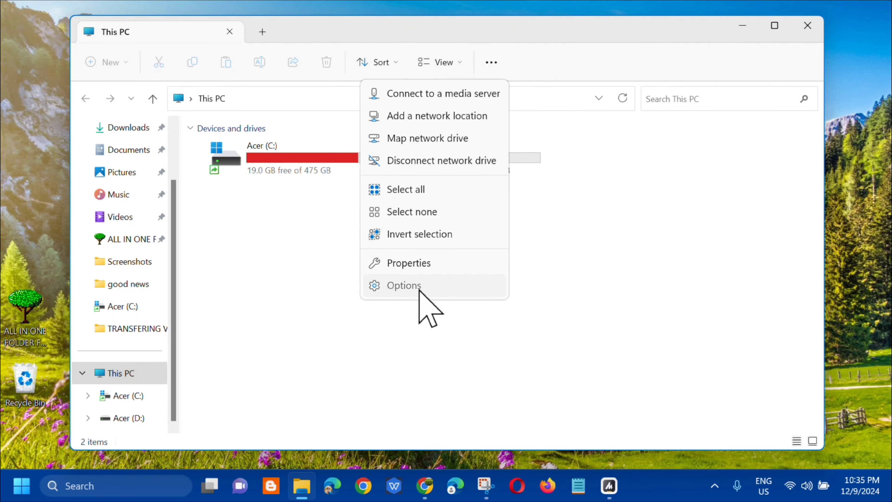
pyautogui.click(419, 287)
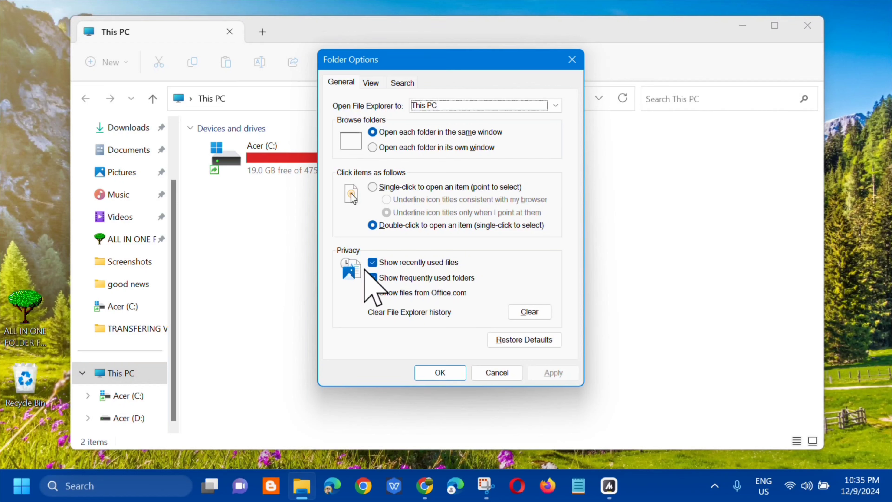
pyautogui.click(372, 262)
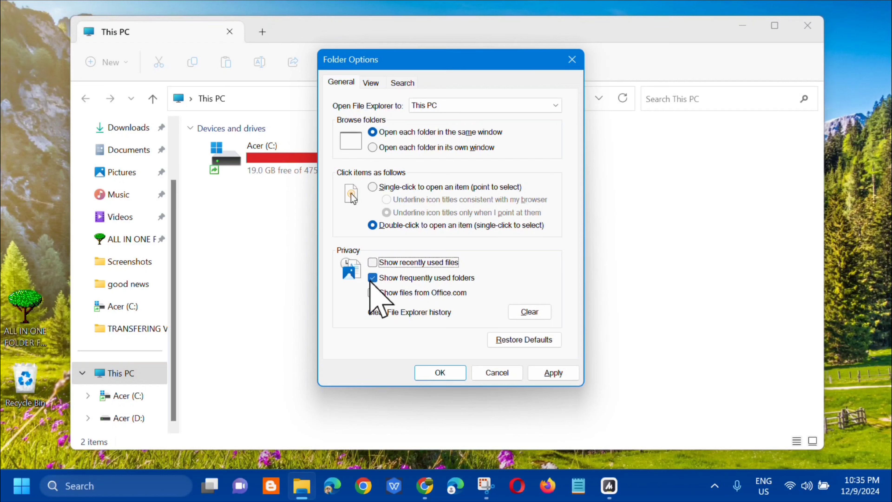
pyautogui.click(372, 278)
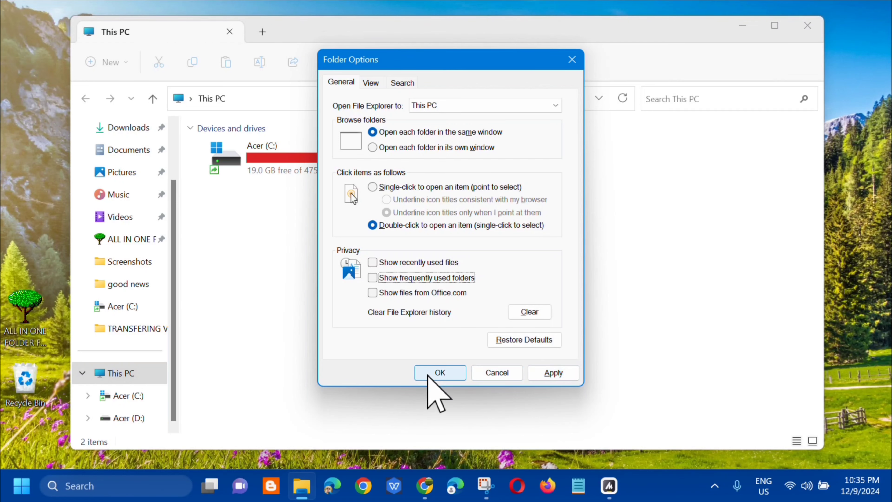
pyautogui.click(435, 373)
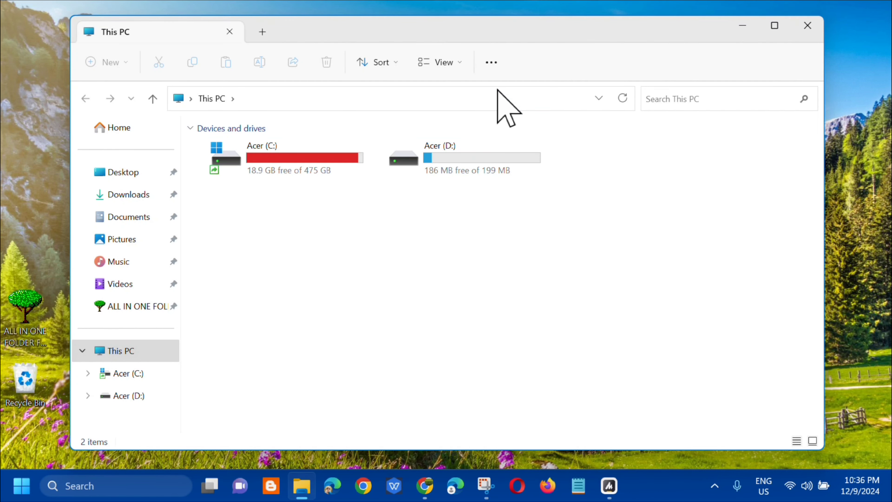
# Review the folder view and advanced settings in Folder Options, accept them, and minimize File Explorer
pyautogui.click(490, 63)
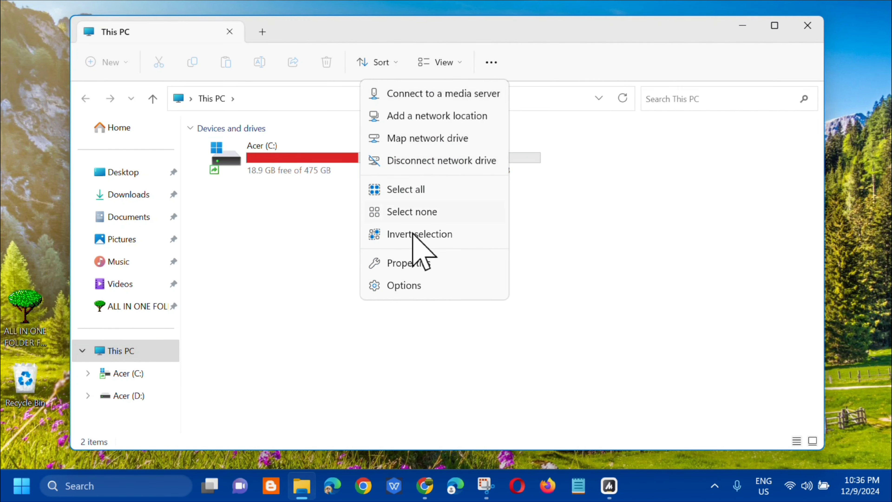
pyautogui.click(406, 286)
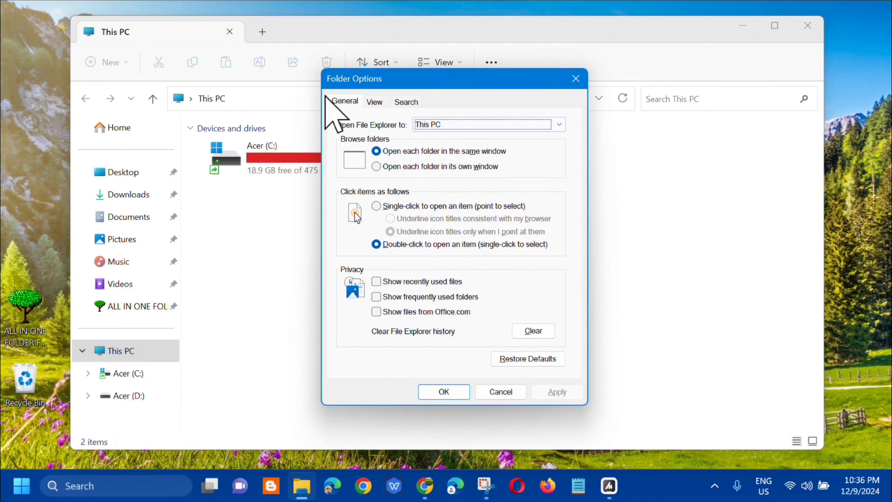
pyautogui.click(374, 102)
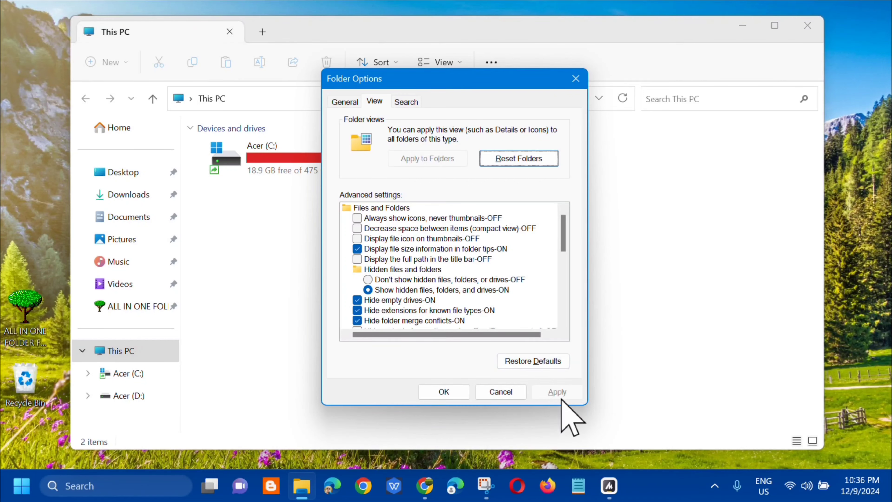
pyautogui.click(444, 393)
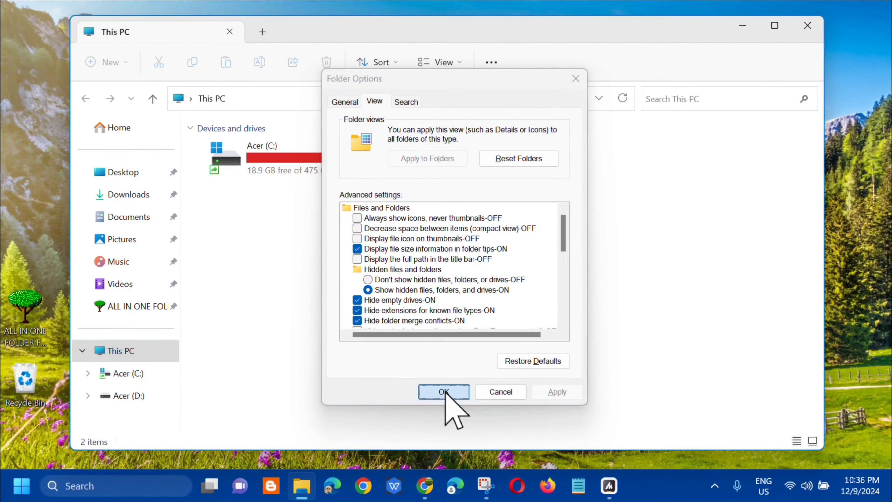
pyautogui.click(742, 26)
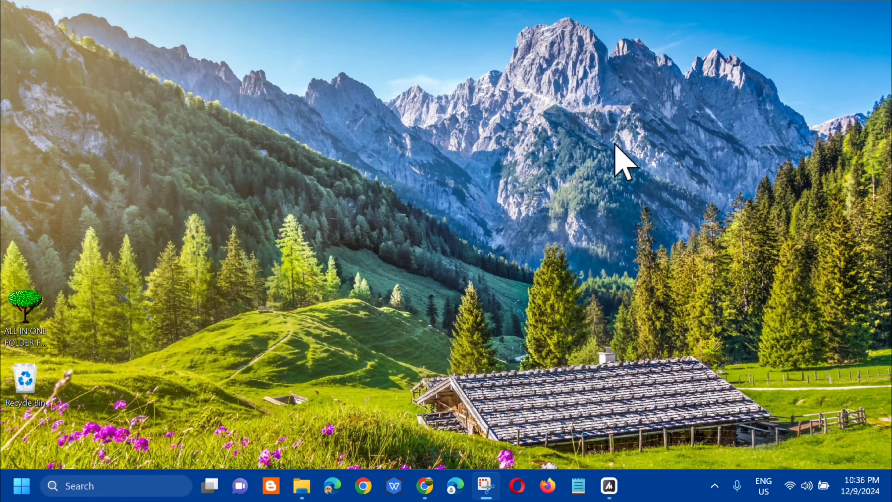